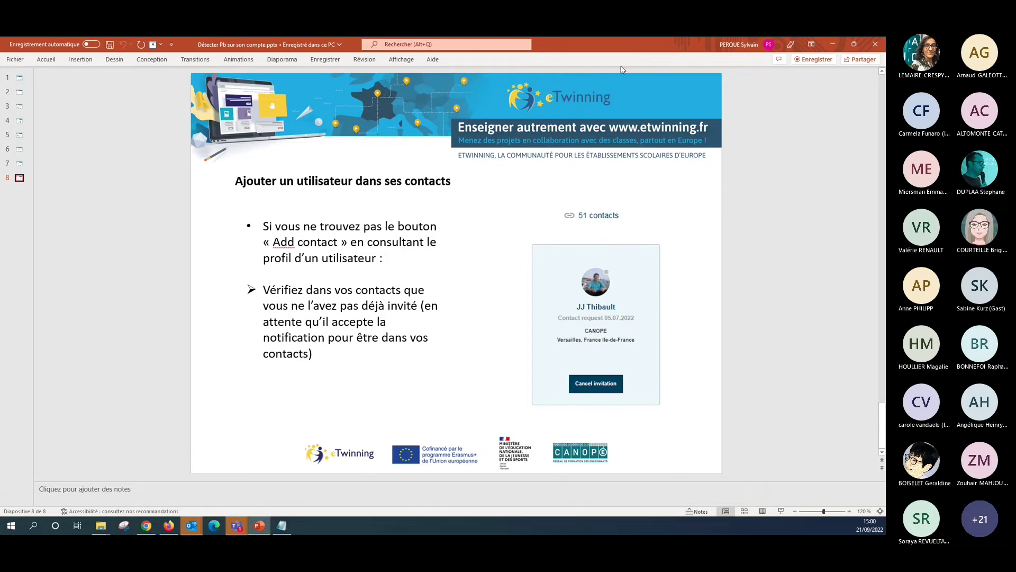
# - Switch from the presentation to Firefox and open the signed-in account's own profile page on the European School Education Platform
pyautogui.moveTo(633, 42); pyautogui.dragTo(557, 83)
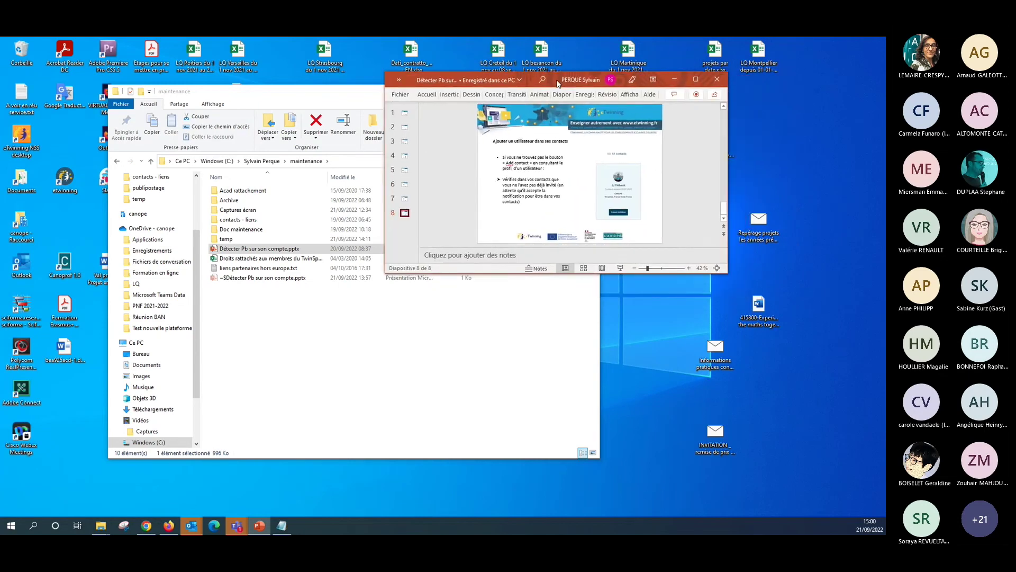
pyautogui.click(177, 528)
pyautogui.doubleClick(391, 89)
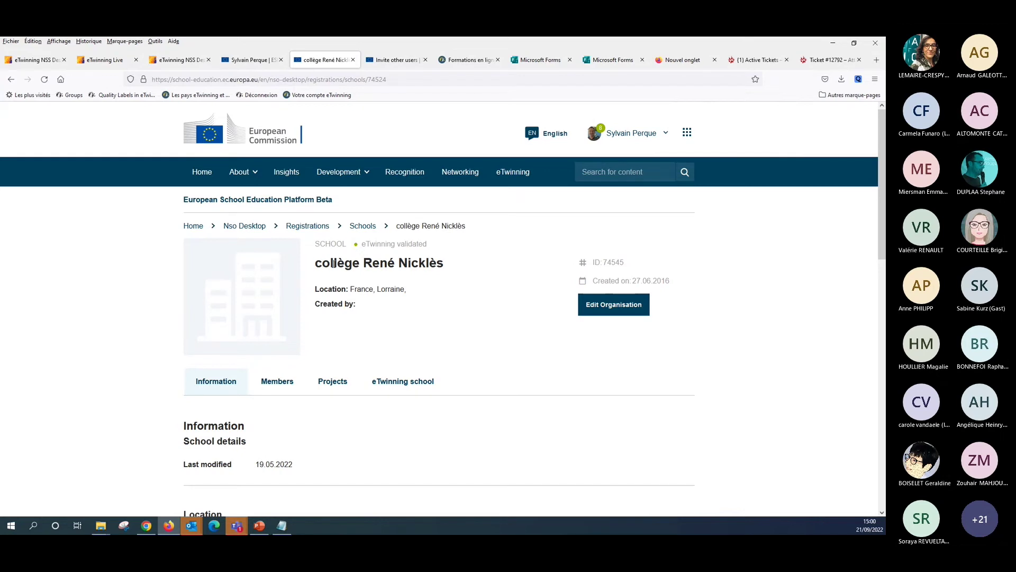
pyautogui.click(635, 133)
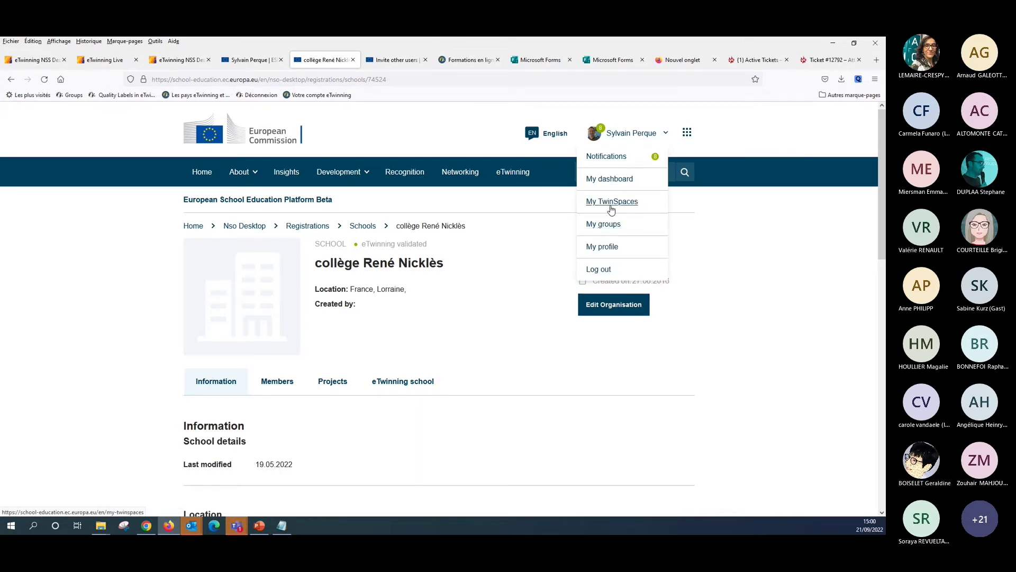
pyautogui.click(603, 248)
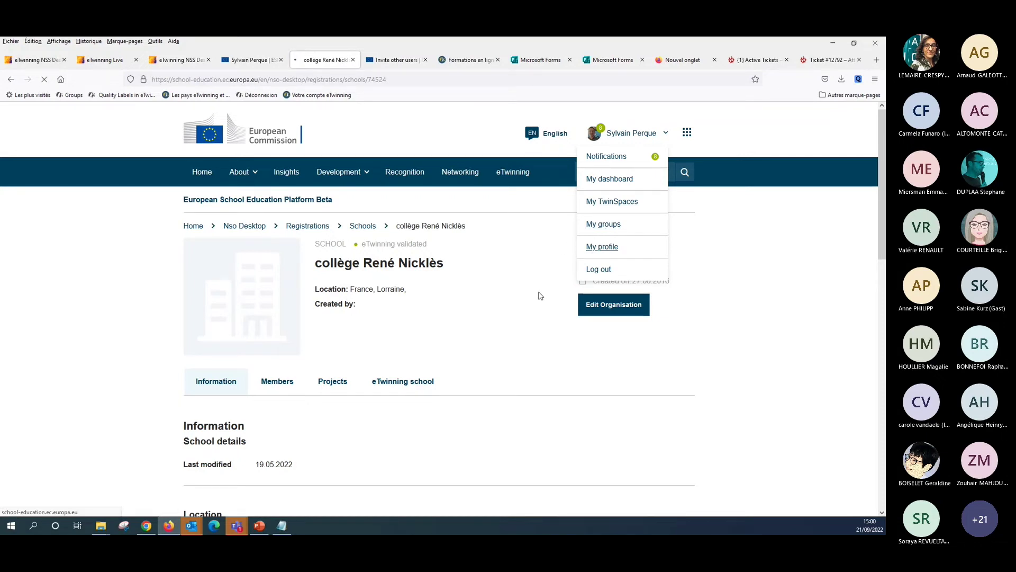
# - Look over the organisations listed on the profile and open the profile for editing
pyautogui.scroll(-3, 458, 336)
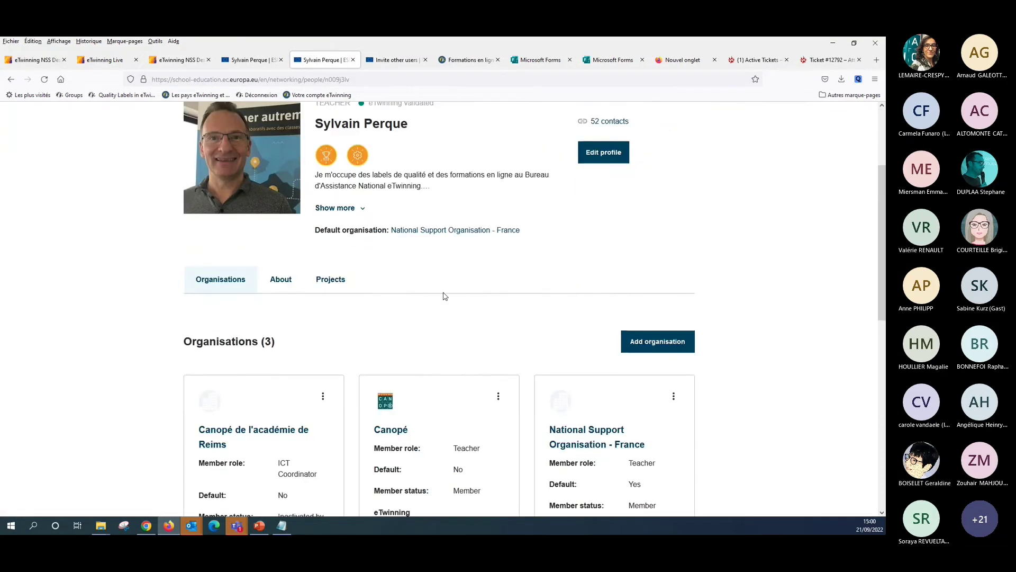
pyautogui.scroll(2, 284, 329)
pyautogui.scroll(-3, 215, 363)
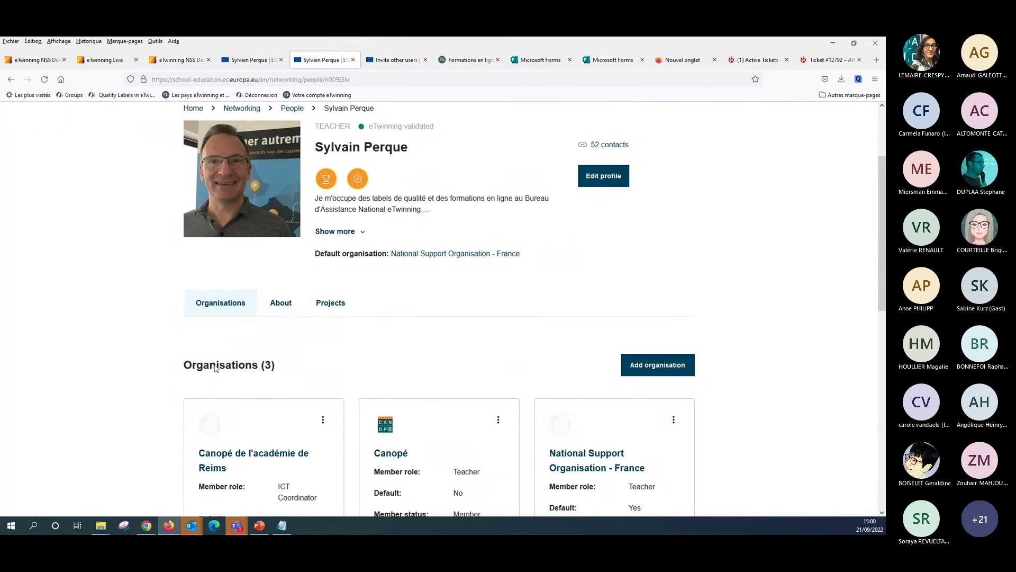
pyautogui.scroll(3, 267, 356)
pyautogui.click(627, 199)
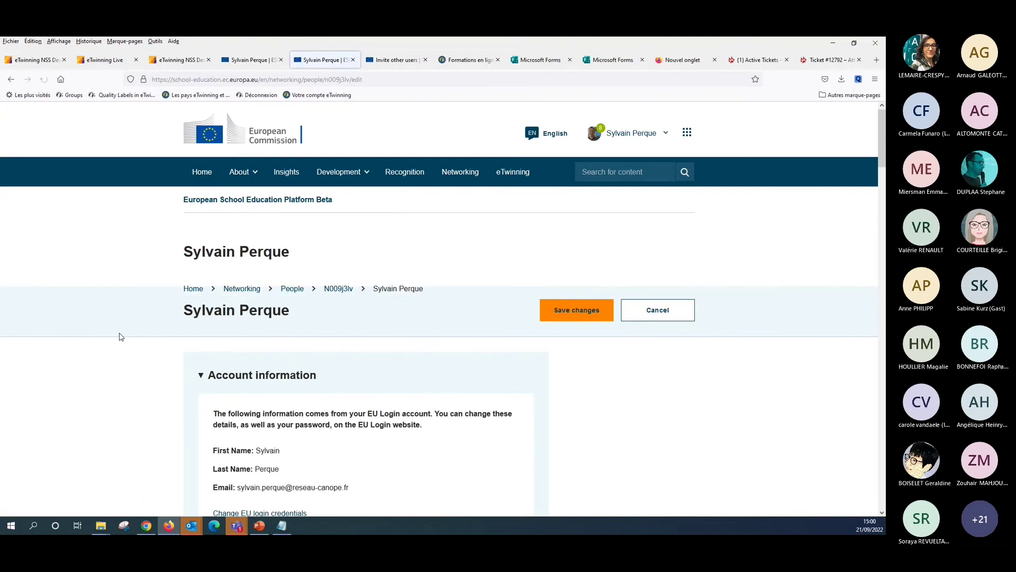
# - Examine the profile edit form from account information through platform experience, project availability and profile deactivation
pyautogui.scroll(-8, 106, 350)
pyautogui.scroll(-2, 106, 352)
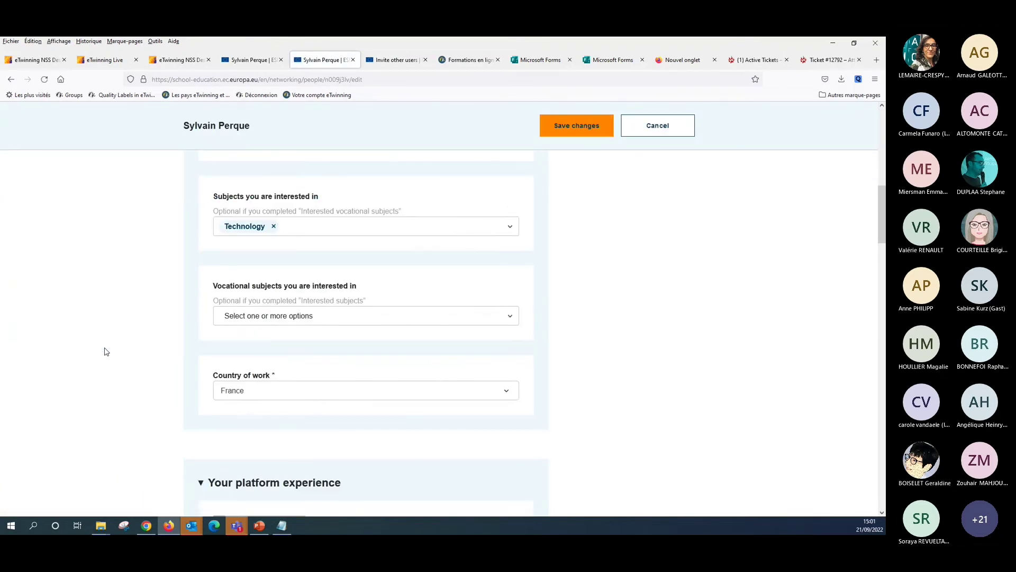
pyautogui.scroll(9, 106, 351)
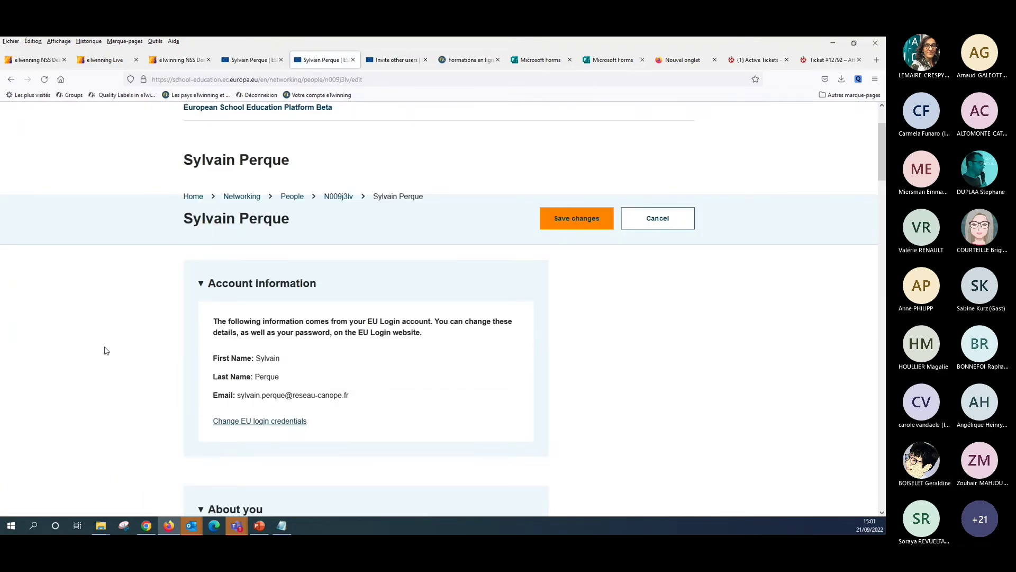
pyautogui.scroll(-6, 106, 350)
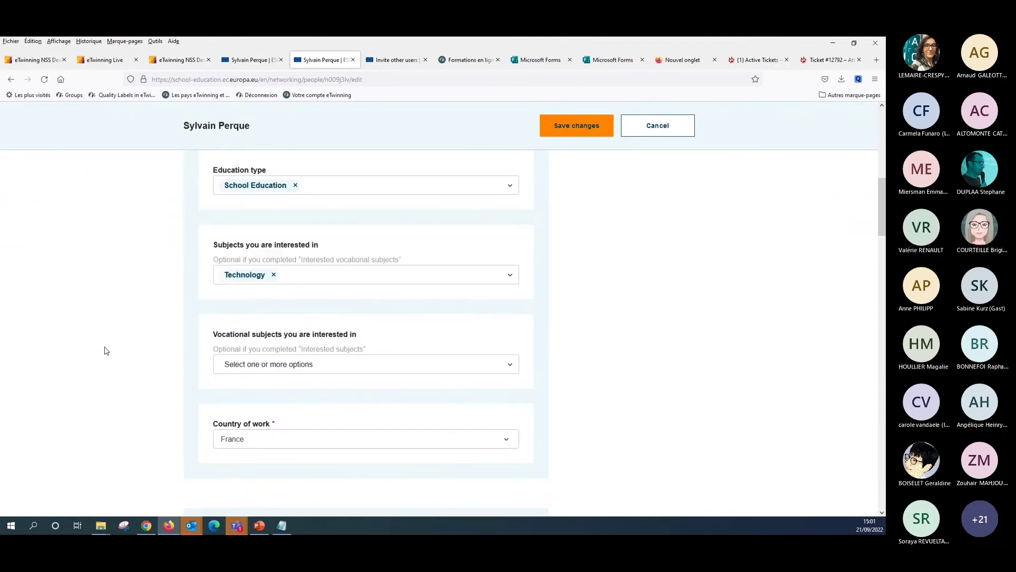
pyautogui.scroll(-4, 106, 351)
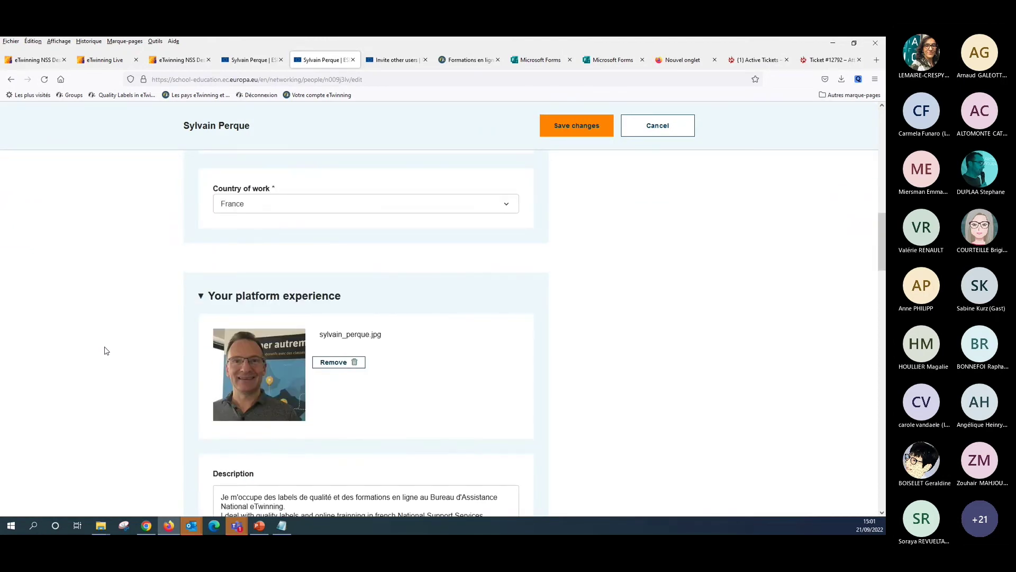
pyautogui.scroll(3, 106, 350)
pyautogui.scroll(-5, 106, 350)
pyautogui.scroll(-6, 106, 350)
pyautogui.scroll(1, 106, 350)
pyautogui.scroll(-4, 106, 351)
pyautogui.scroll(-7, 106, 350)
pyautogui.scroll(-3, 106, 351)
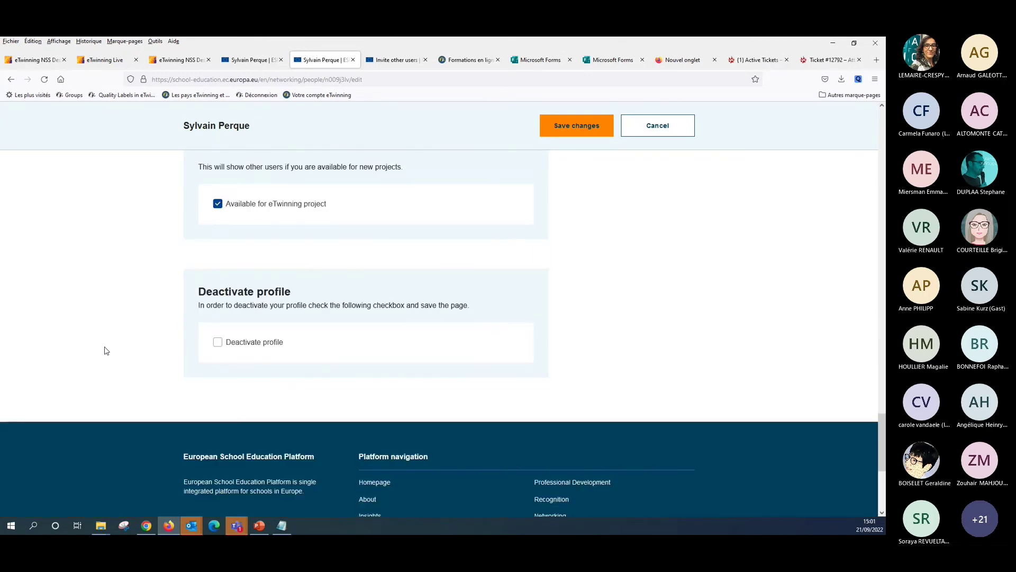
pyautogui.scroll(15, 106, 350)
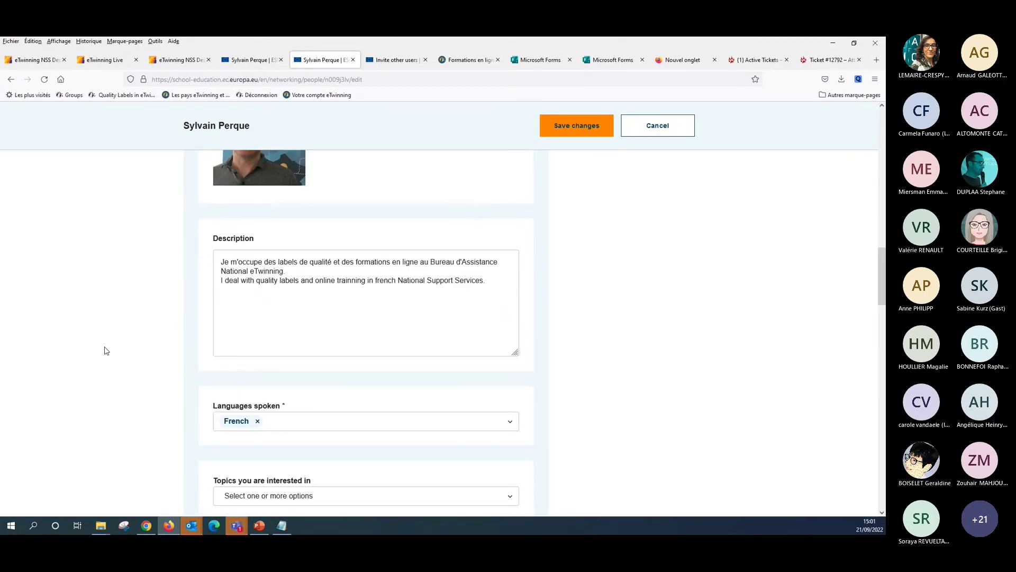
pyautogui.scroll(-8, 106, 351)
pyautogui.scroll(2, 106, 350)
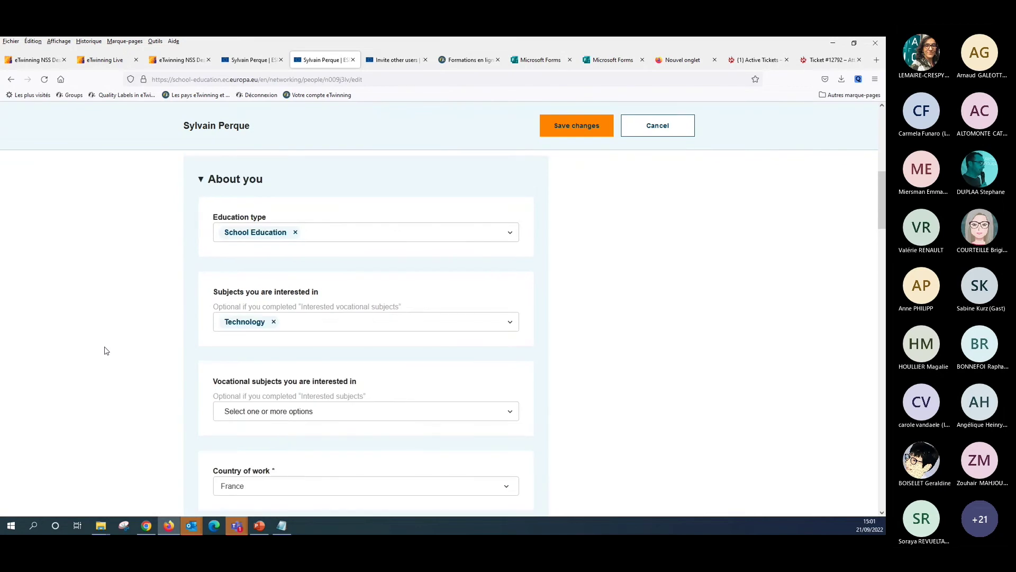
pyautogui.scroll(6, 106, 350)
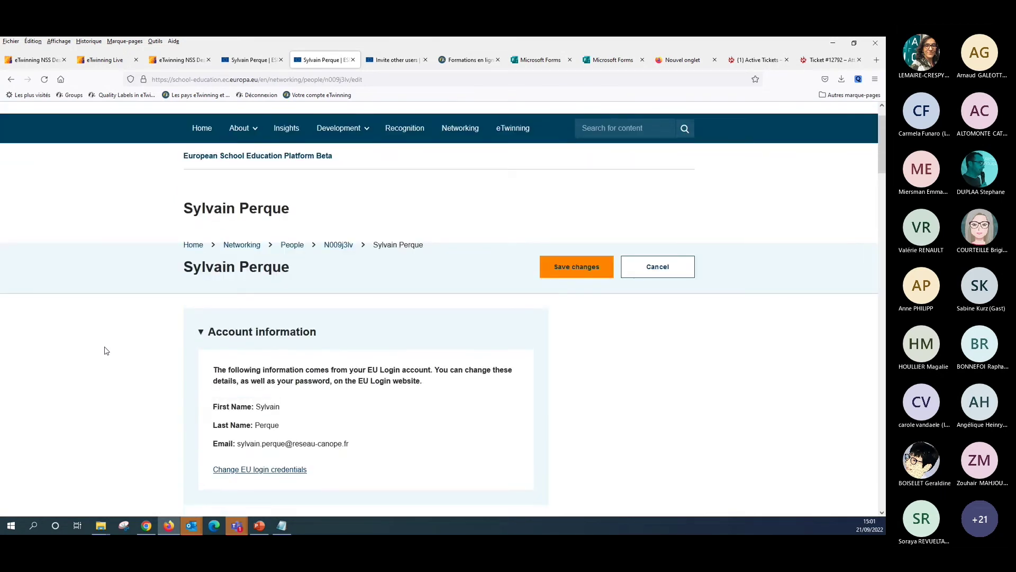
# - Add Vocational Education and Training to the education types, remove it again and view the available options once more
pyautogui.scroll(-6, 106, 350)
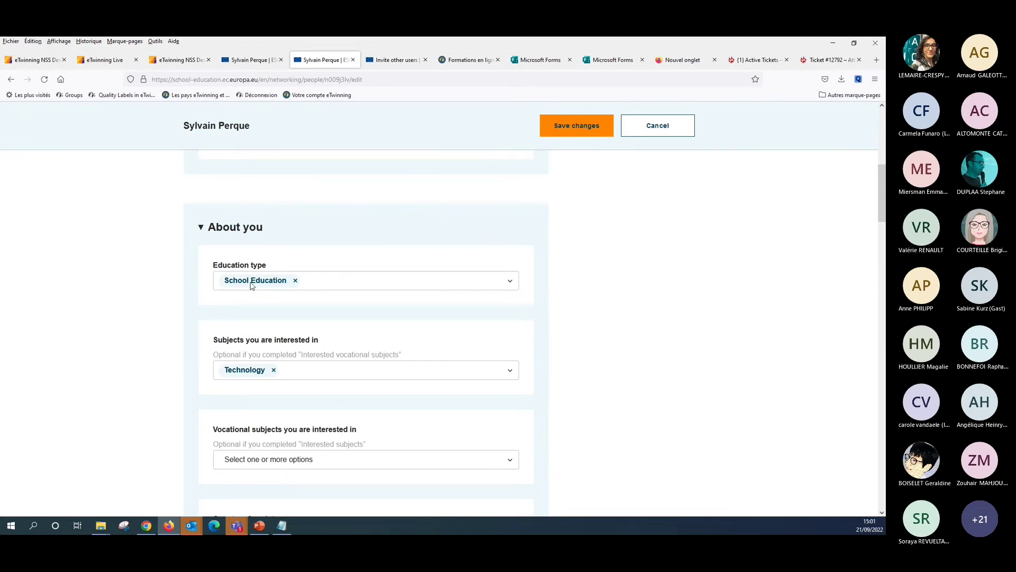
pyautogui.click(510, 281)
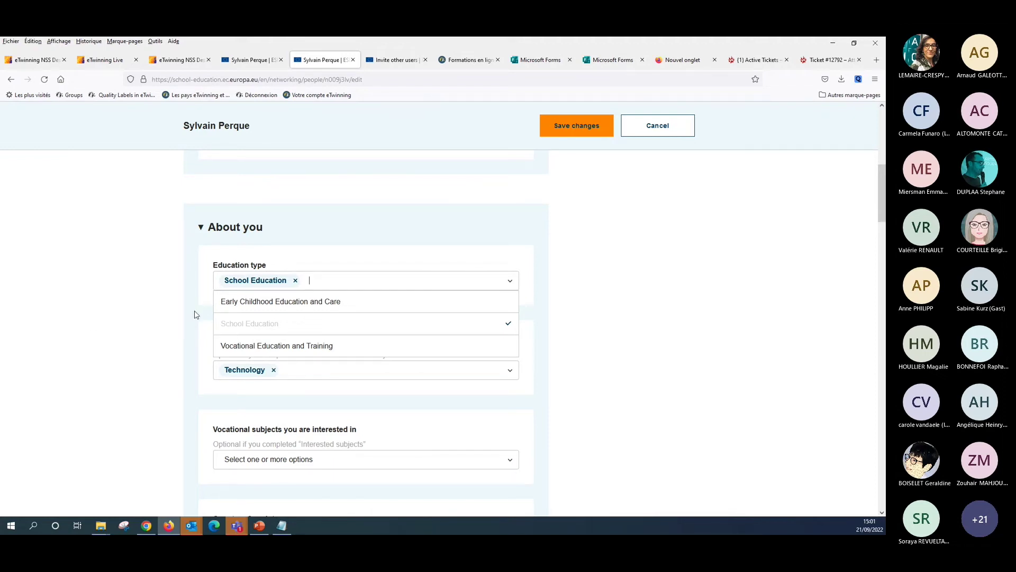
pyautogui.click(258, 346)
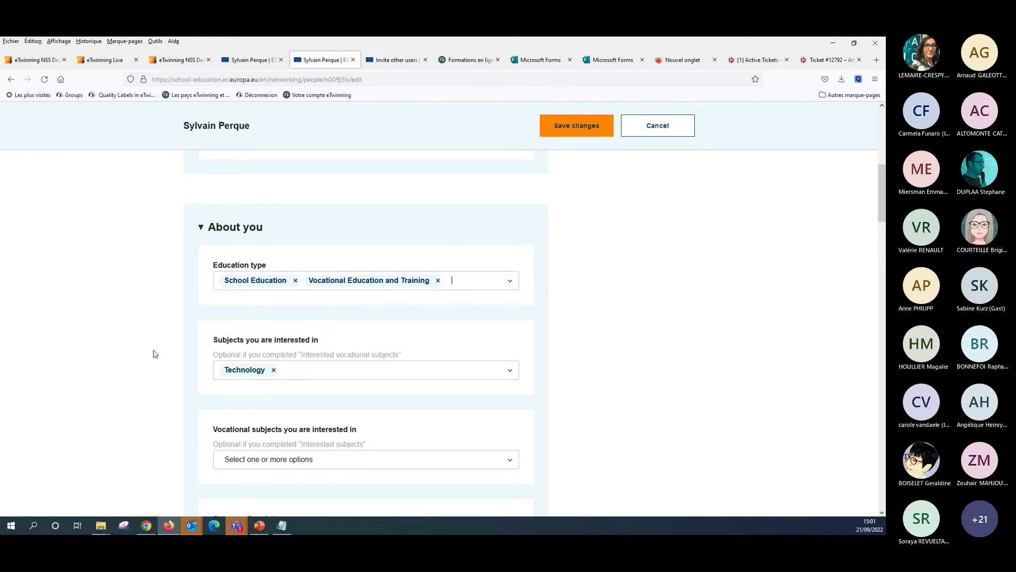
pyautogui.click(439, 281)
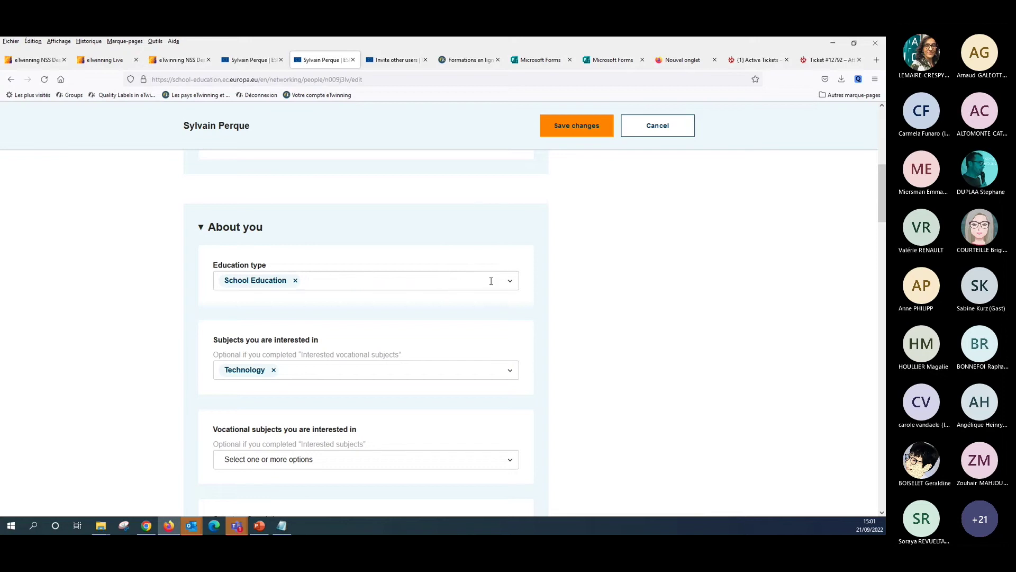
pyautogui.click(510, 282)
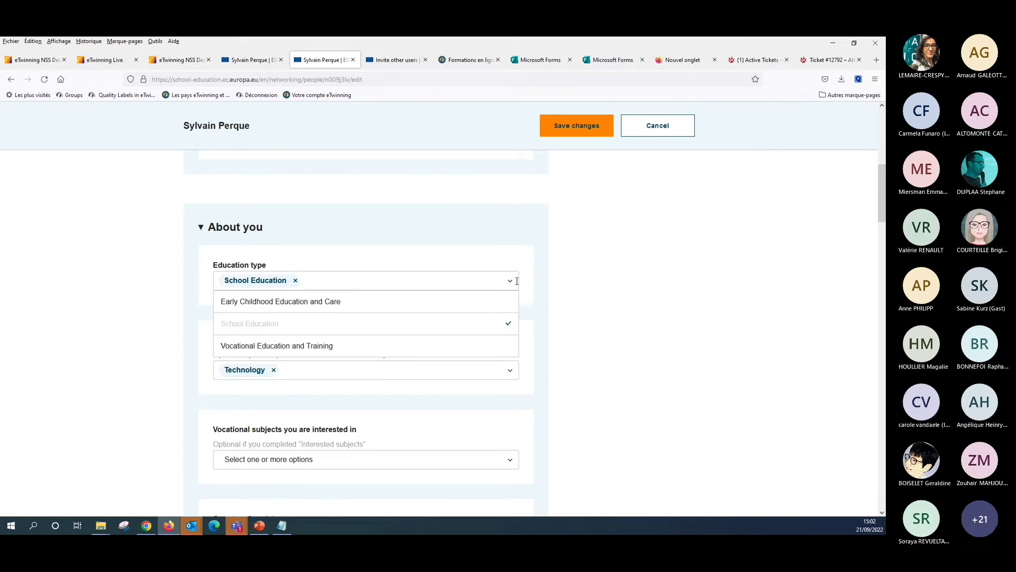
pyautogui.click(82, 306)
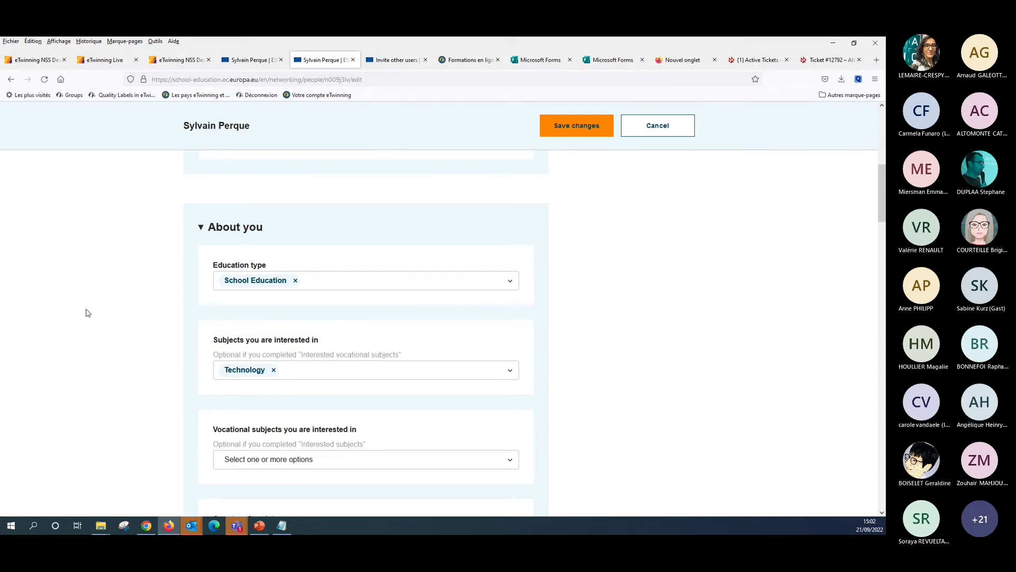
# - Review the account information section and leave the profile edit form without saving changes
pyautogui.scroll(10, 106, 348)
pyautogui.scroll(-3, 232, 441)
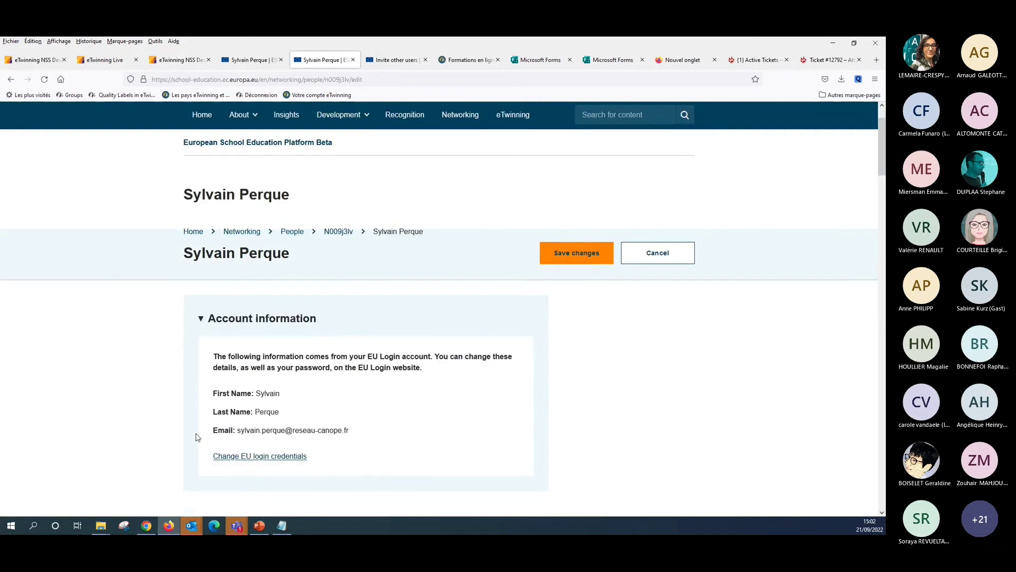
pyautogui.scroll(2, 95, 395)
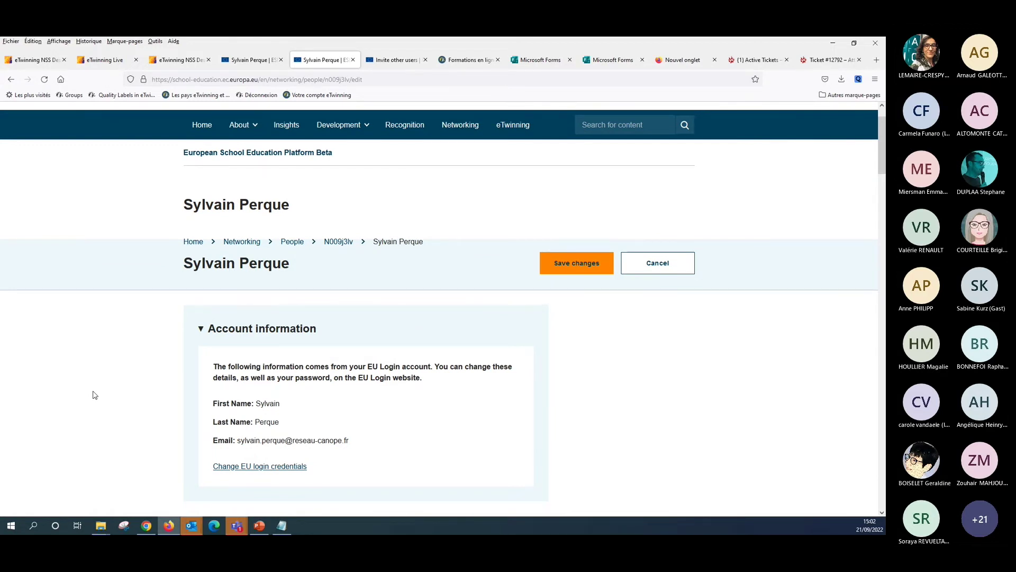
pyautogui.scroll(-4, 94, 395)
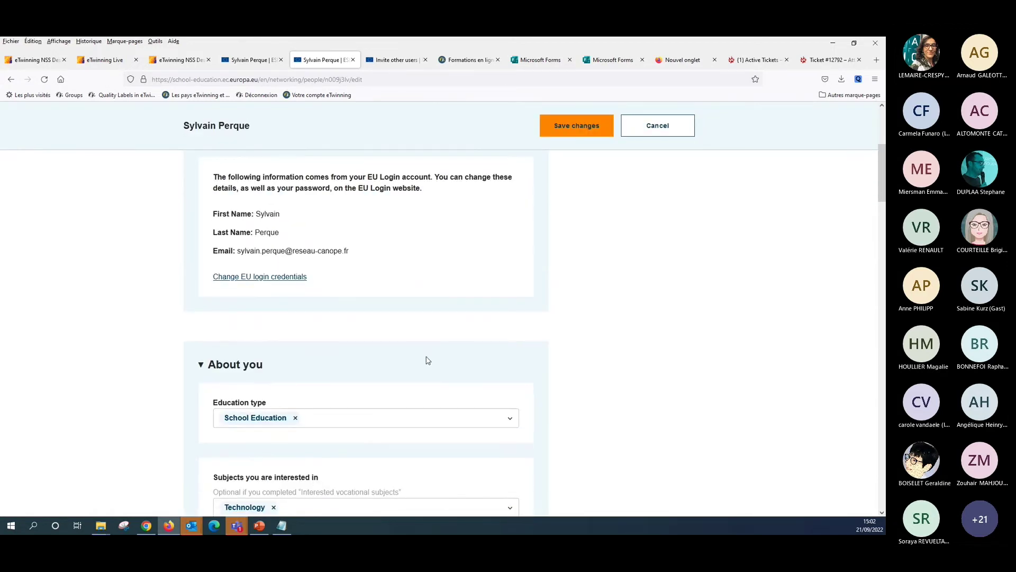
pyautogui.scroll(5, 609, 333)
pyautogui.click(657, 311)
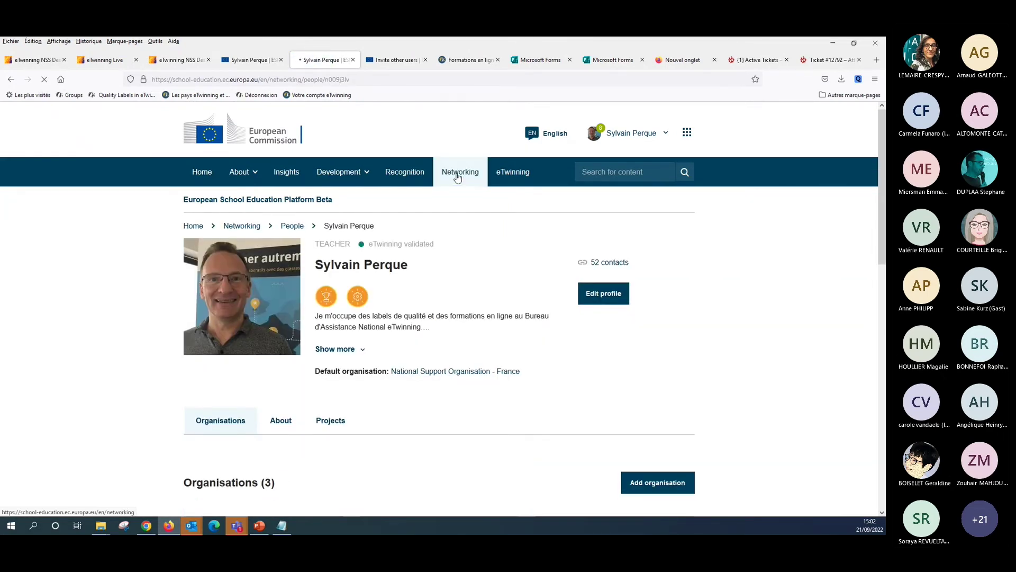
# - Open the People directory in the Networking area, look over the list and place the cursor in the people search field
pyautogui.click(458, 176)
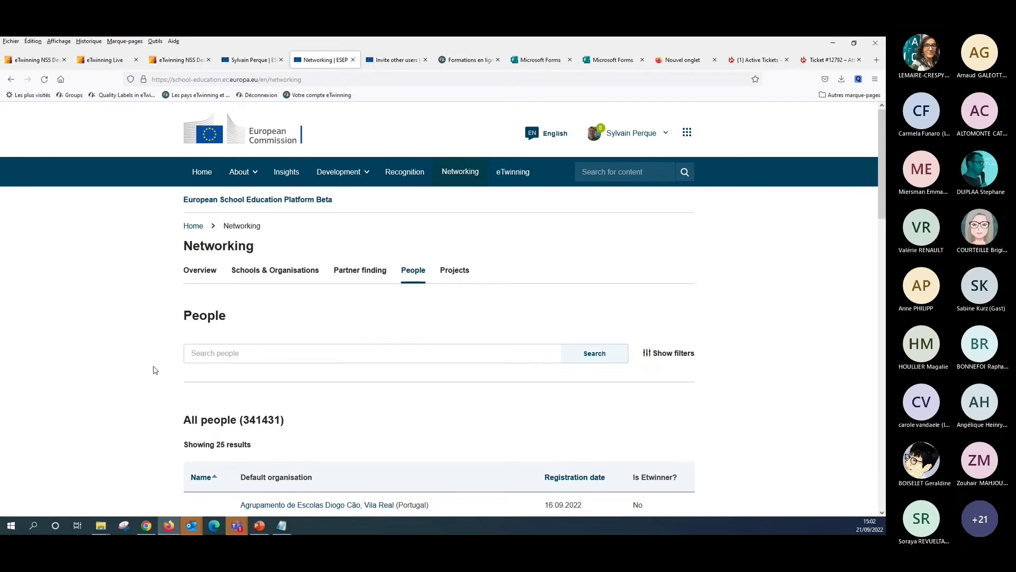
pyautogui.scroll(-1, 81, 403)
pyautogui.scroll(-5, 78, 400)
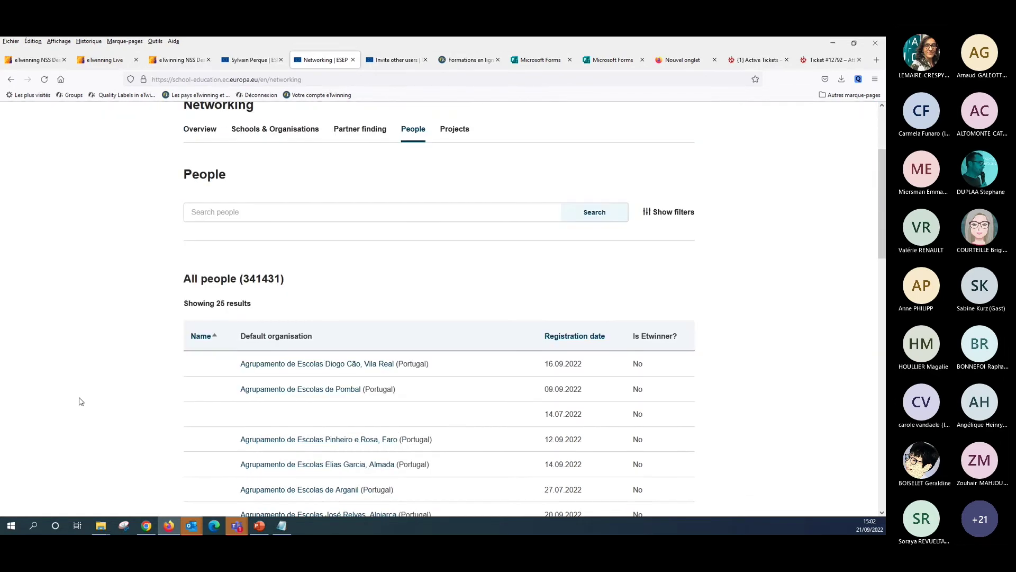
pyautogui.scroll(4, 101, 386)
pyautogui.click(209, 303)
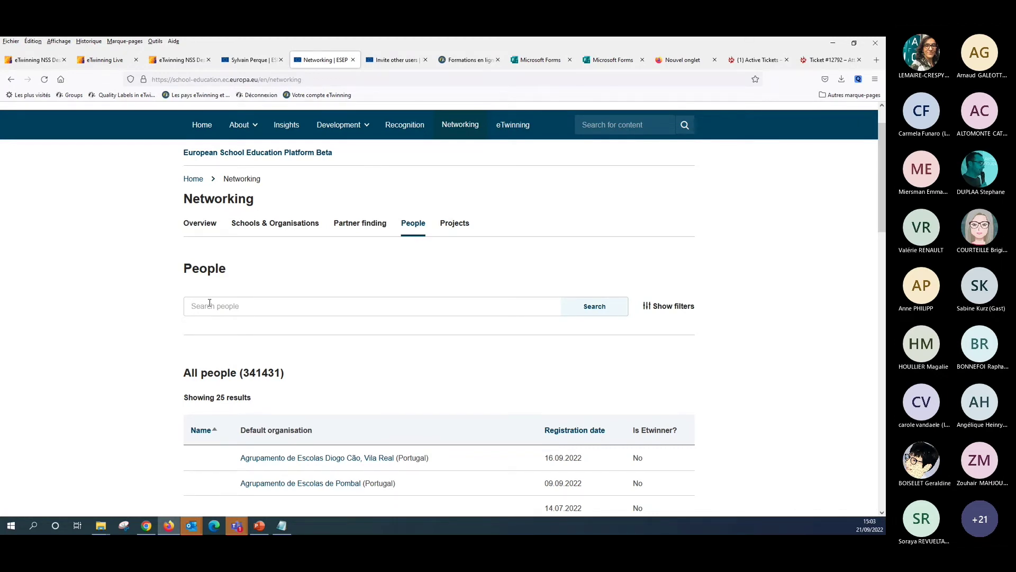
pyautogui.click(209, 303)
# - Change the platform's display language to French
pyautogui.scroll(2, 598, 327)
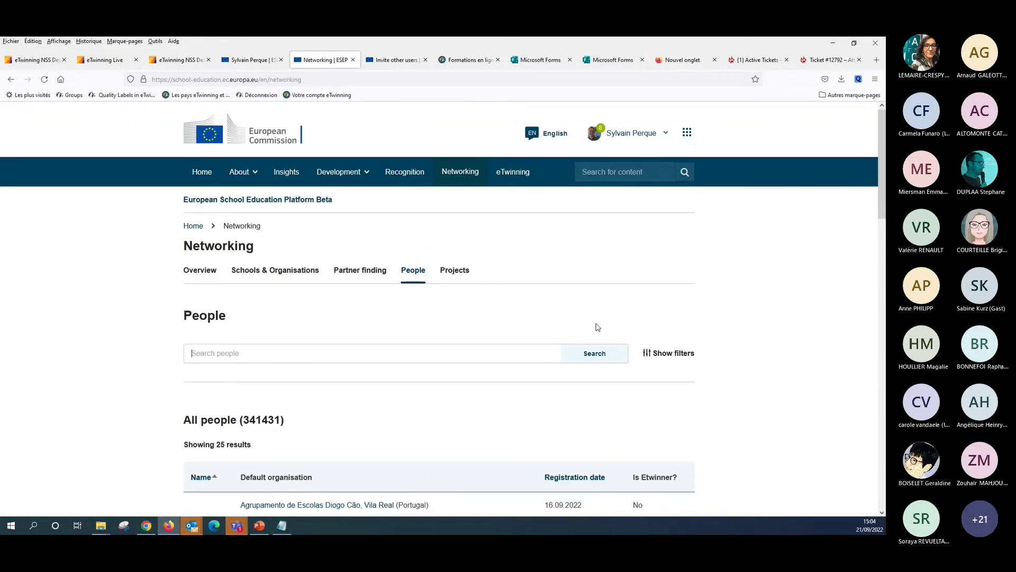
pyautogui.click(554, 133)
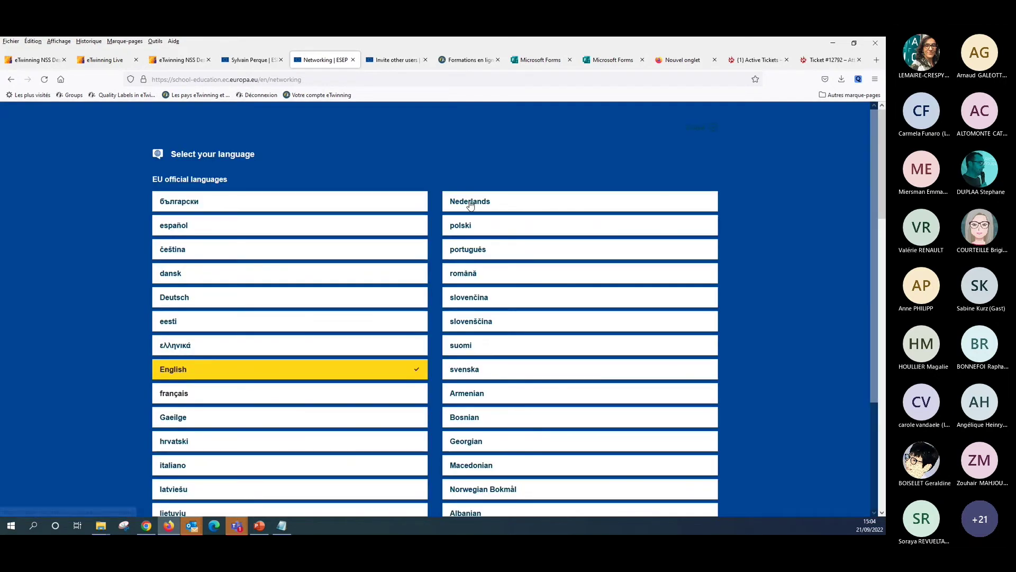
pyautogui.click(164, 398)
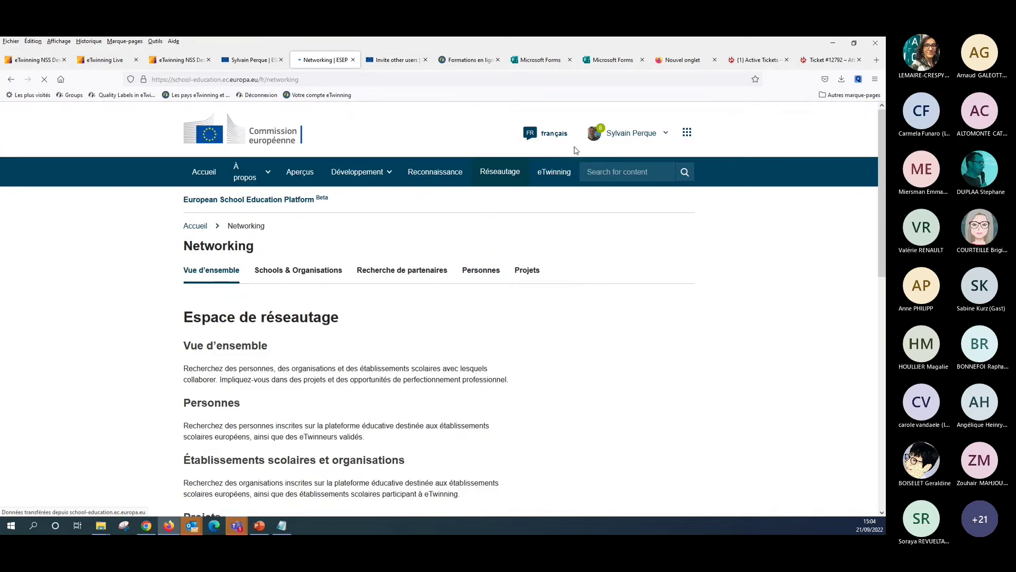
# - Open the partner-finding section of the Networking area and look through its most recent postings
pyautogui.click(408, 275)
pyautogui.scroll(-3, 154, 338)
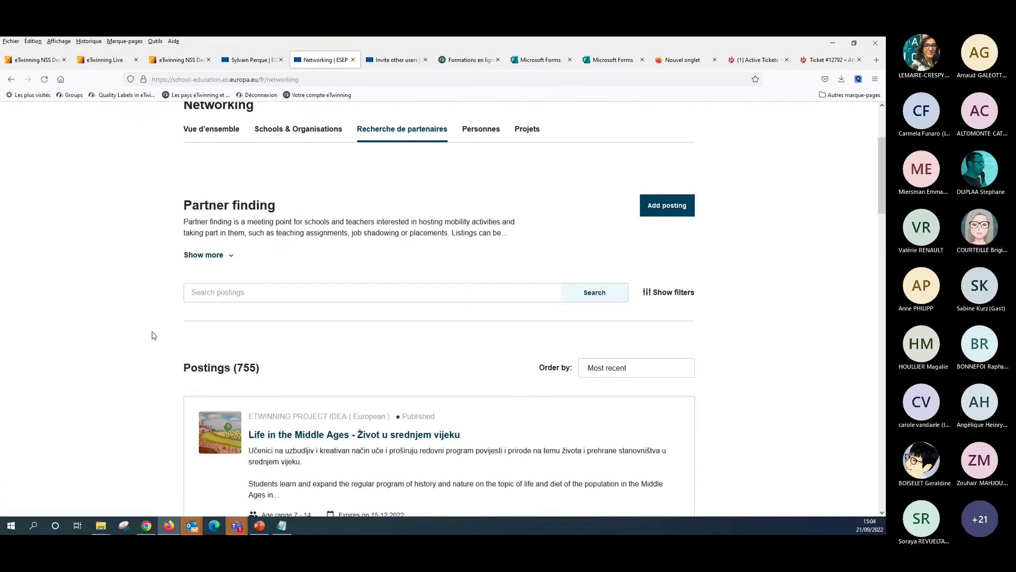
pyautogui.scroll(-1, 98, 356)
pyautogui.scroll(2, 98, 356)
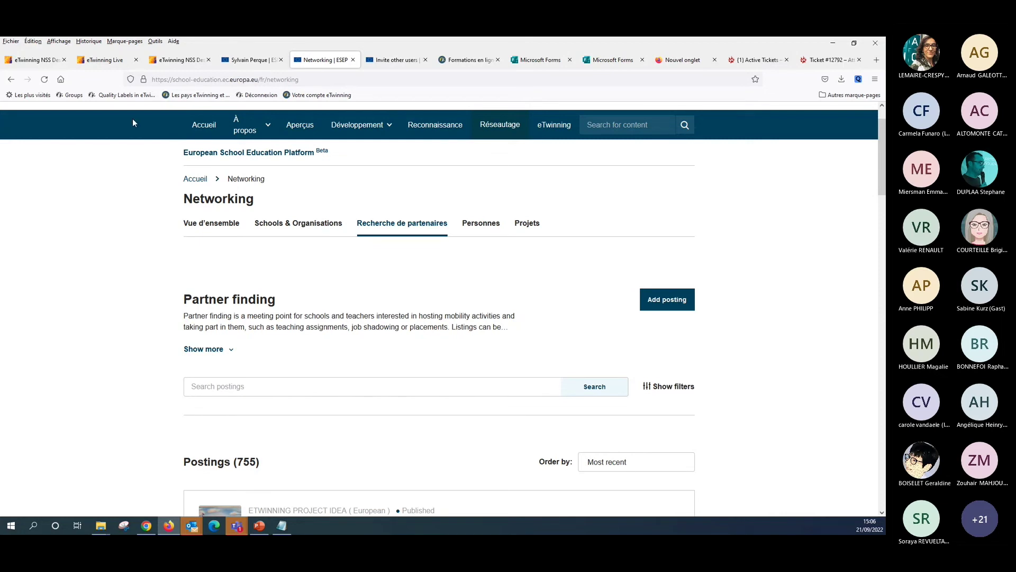
pyautogui.scroll(-3, 167, 279)
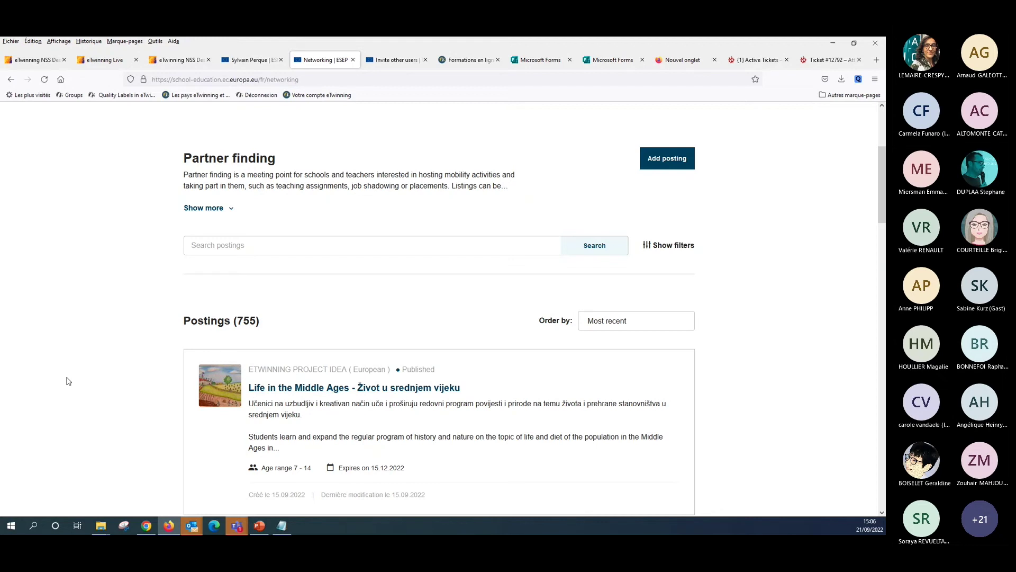
pyautogui.scroll(-3, 52, 397)
pyautogui.scroll(-2, 52, 397)
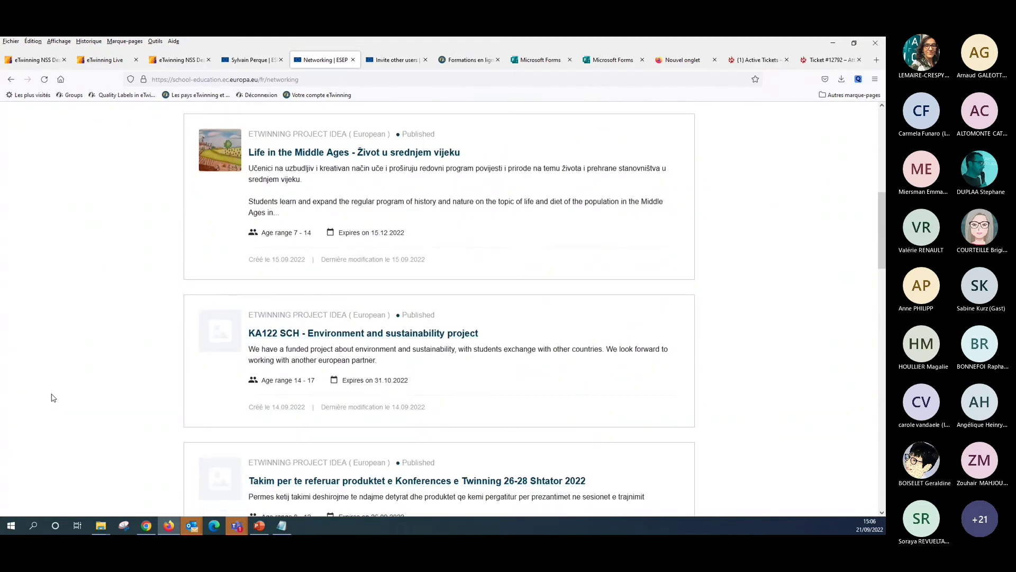
# - Browse the recent partner-finding postings and open the project idea "Life in the Middle Ages - Život u srednjem vijeku"
pyautogui.scroll(1, 52, 397)
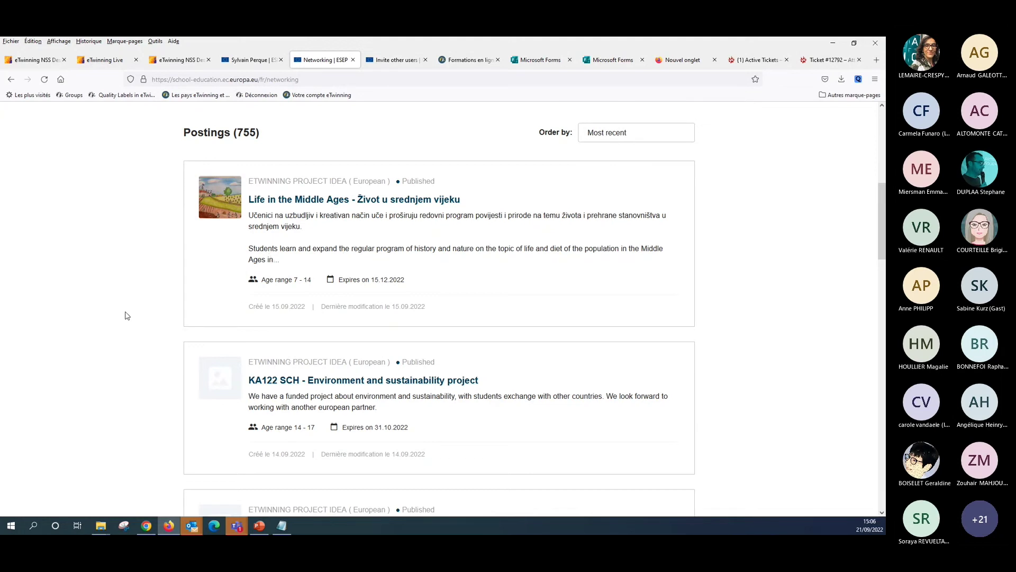
pyautogui.scroll(-2, 127, 320)
pyautogui.scroll(-4, 127, 324)
pyautogui.scroll(7, 123, 315)
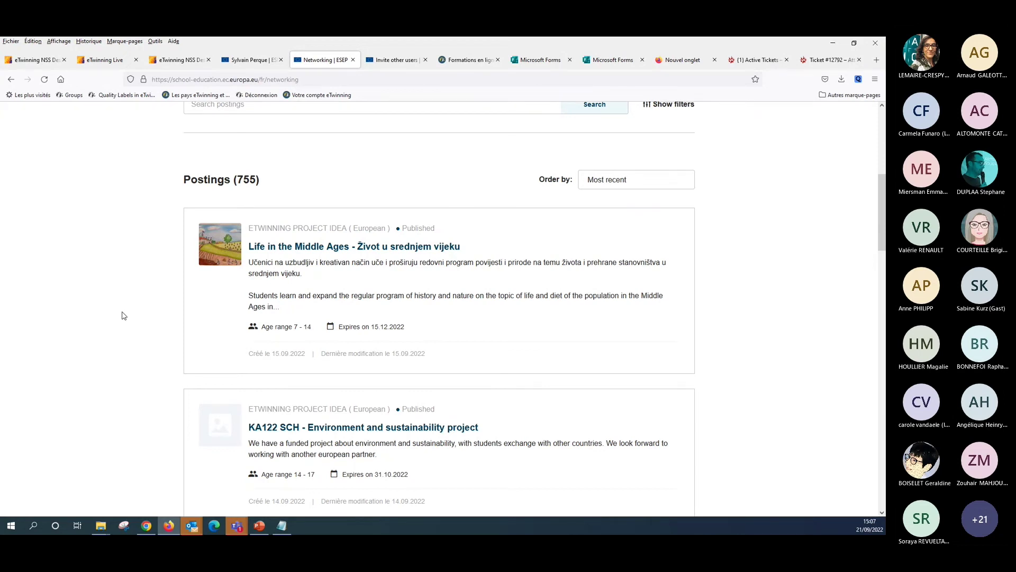
pyautogui.scroll(1, 122, 315)
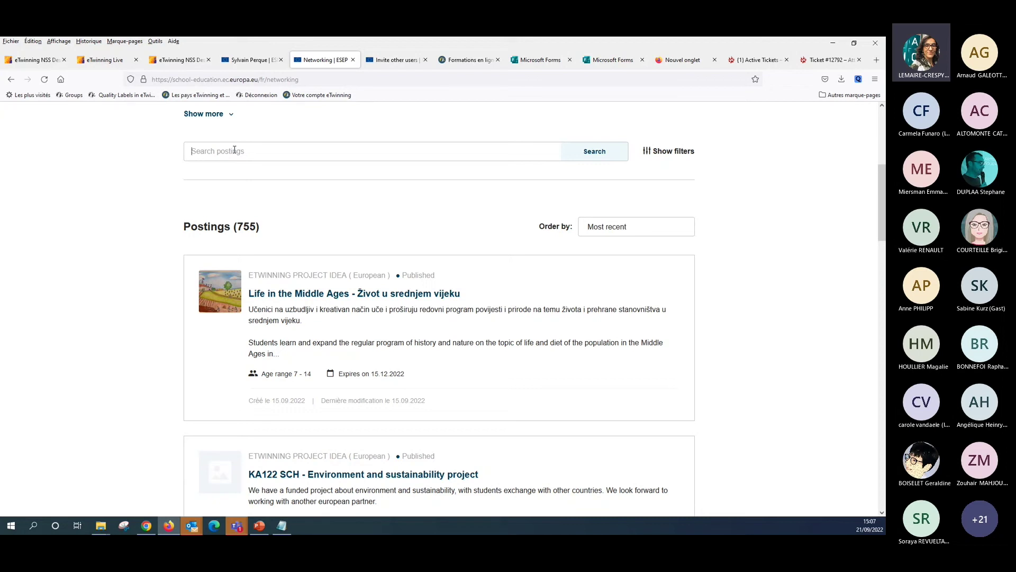
pyautogui.click(290, 297)
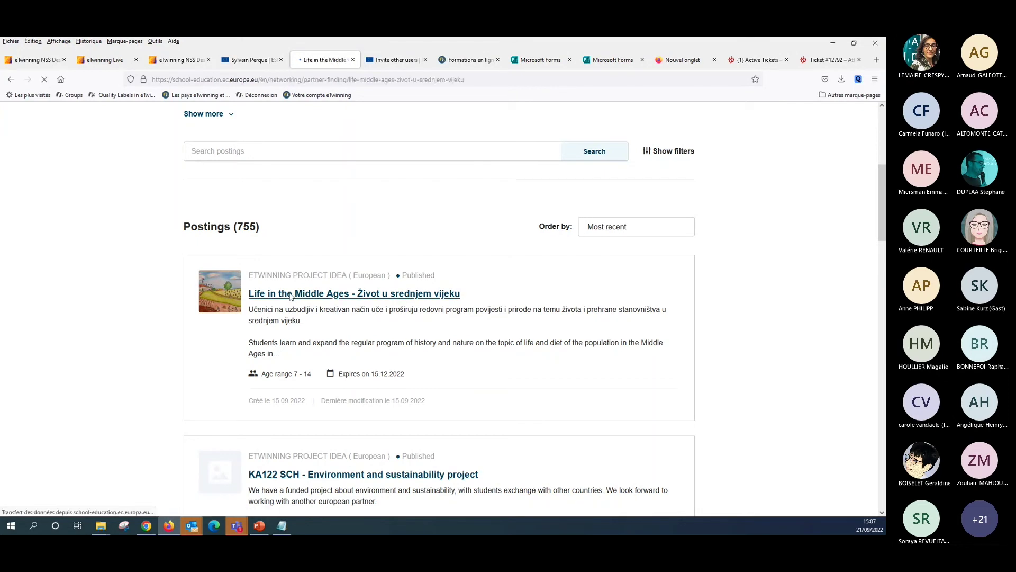
# - Review the posting's description, posting user and organization, and details such as languages, subjects and pupil age
pyautogui.scroll(-3, 92, 308)
pyautogui.scroll(-6, 94, 308)
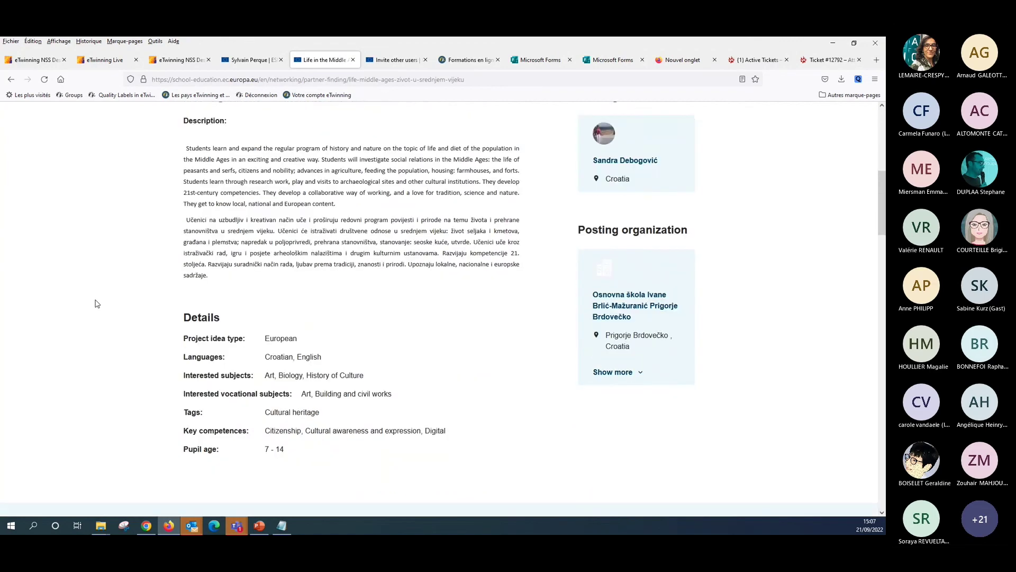
pyautogui.scroll(3, 96, 302)
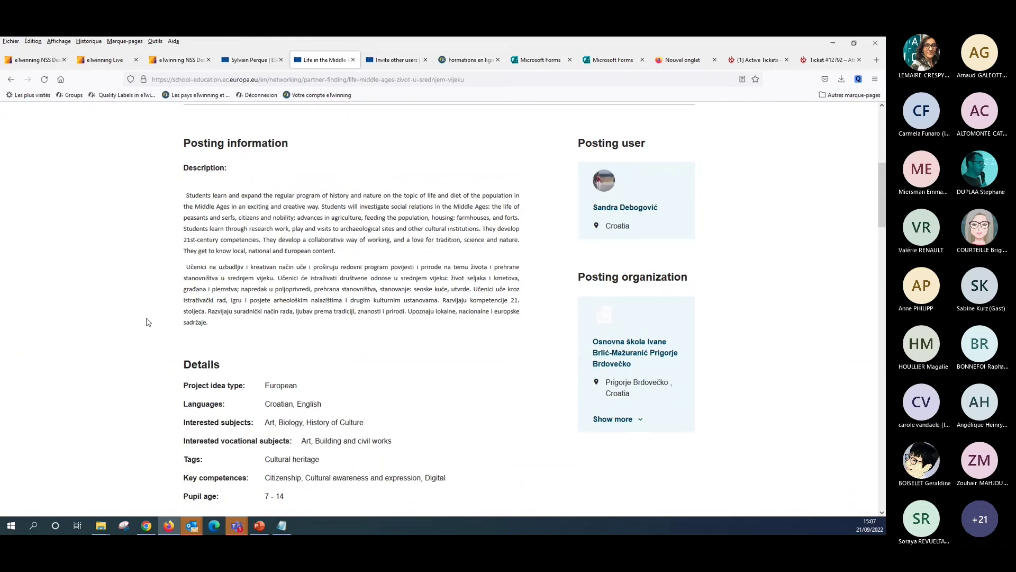
pyautogui.scroll(-2, 140, 324)
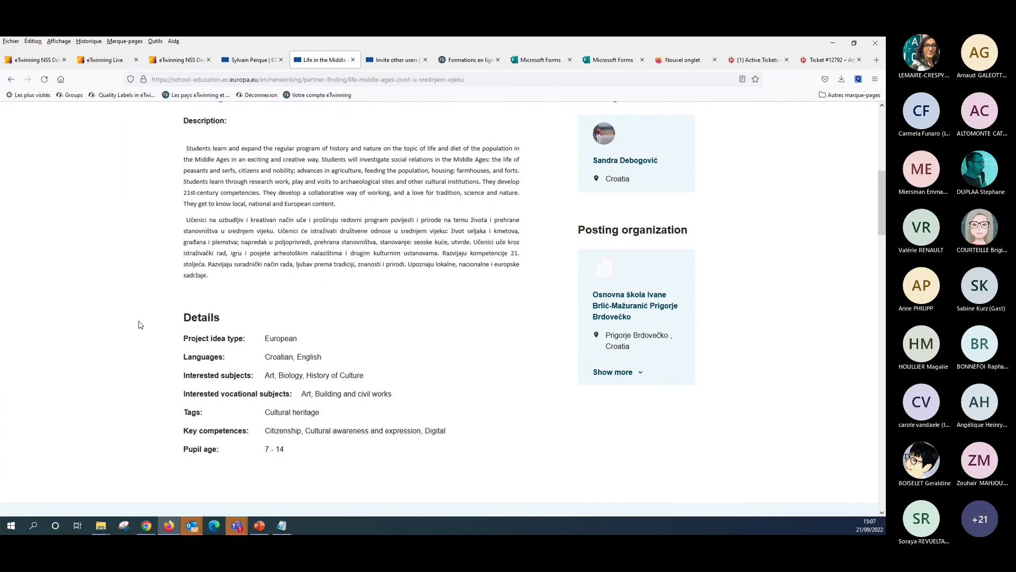
pyautogui.scroll(-5, 127, 342)
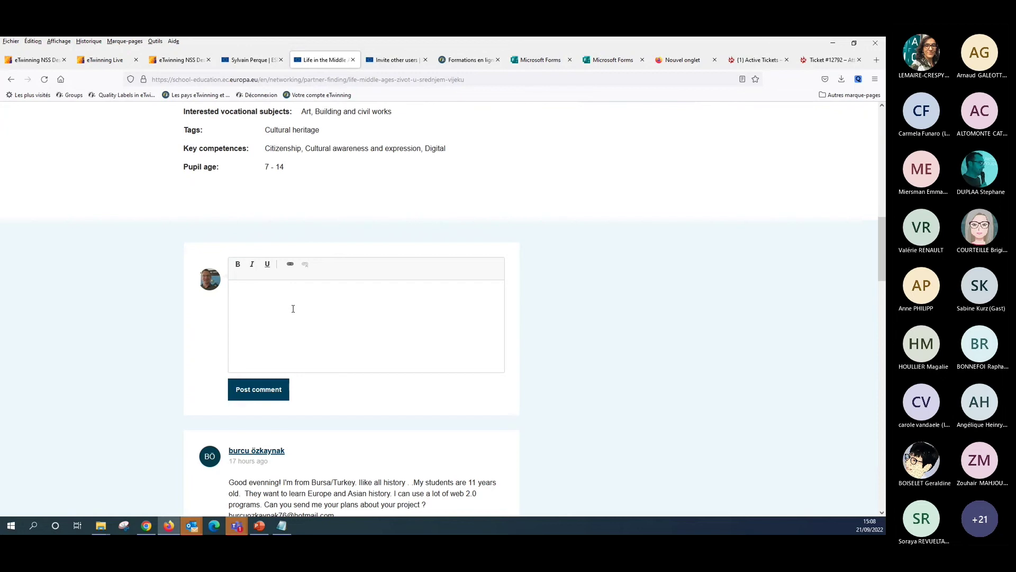
# - Place the cursor in the posting's comment box and look through the comments left by interested teachers
pyautogui.click(288, 302)
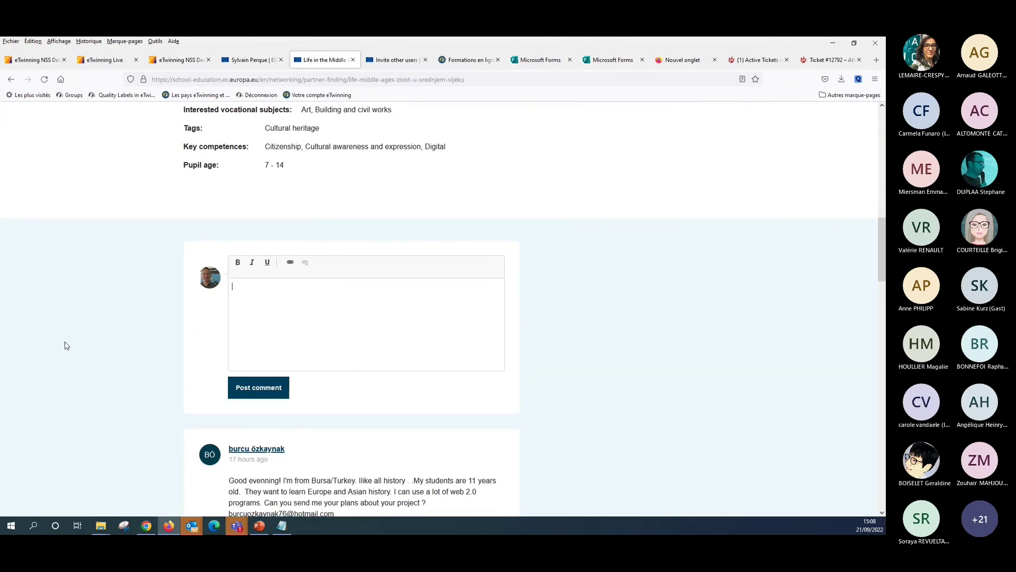
pyautogui.scroll(-4, 66, 338)
pyautogui.scroll(-15, 75, 326)
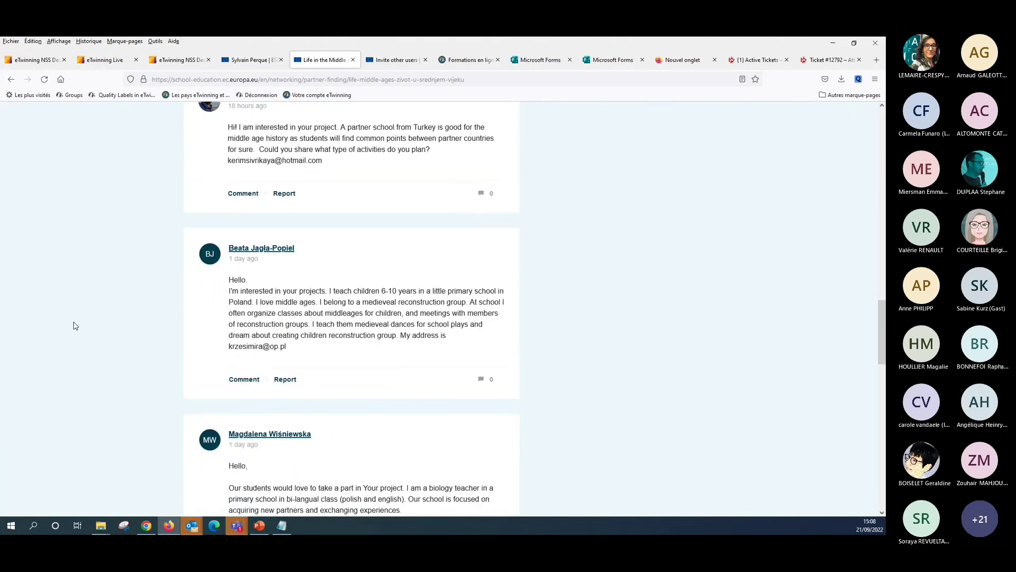
pyautogui.scroll(-5, 75, 326)
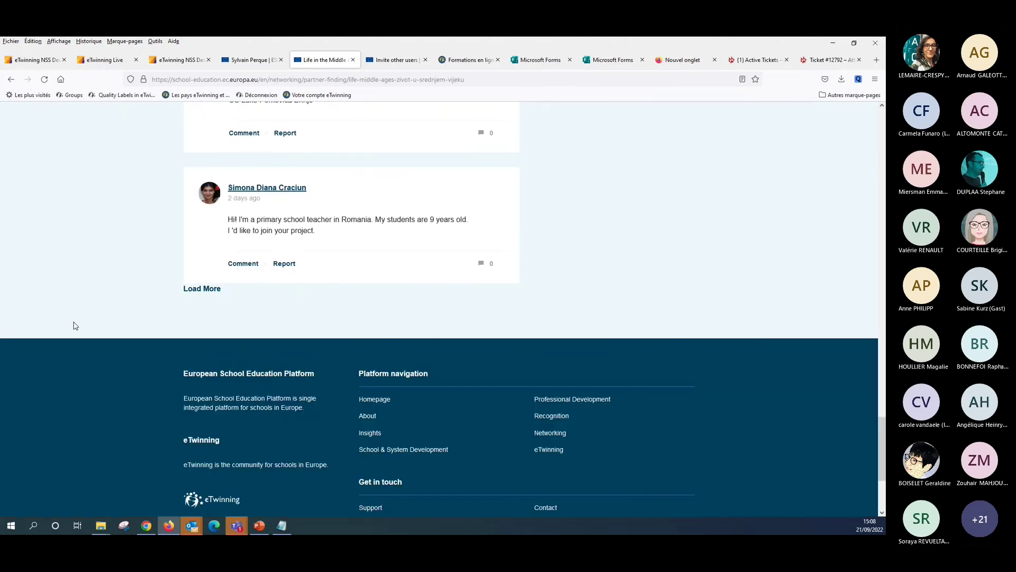
pyautogui.scroll(6, 76, 325)
pyautogui.scroll(-6, 75, 326)
# - Load more comments on the posting, look through the additional replies and return to the start of the posting
pyautogui.click(192, 289)
pyautogui.scroll(-13, 134, 296)
pyautogui.scroll(7, 134, 299)
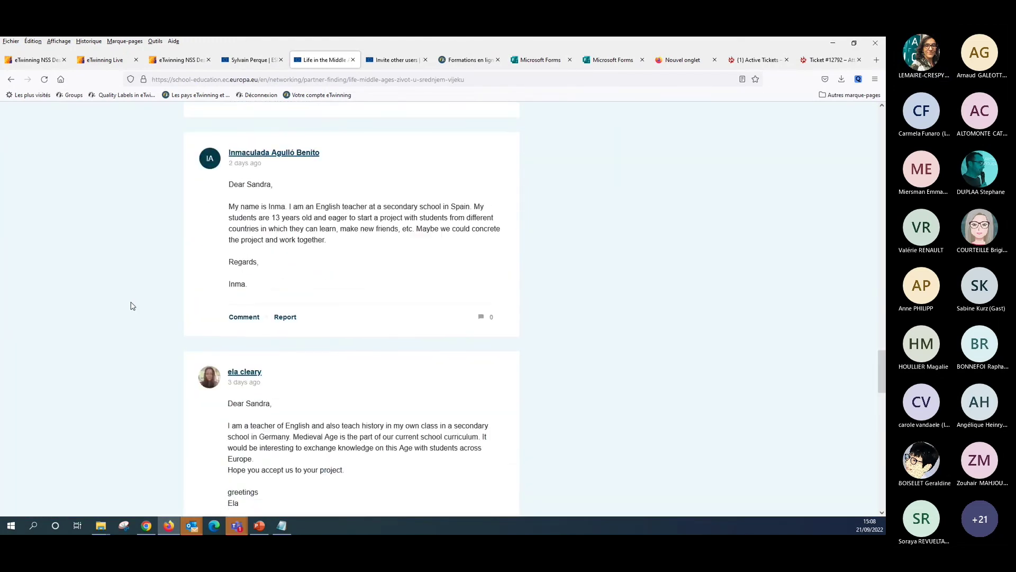
pyautogui.scroll(15, 132, 306)
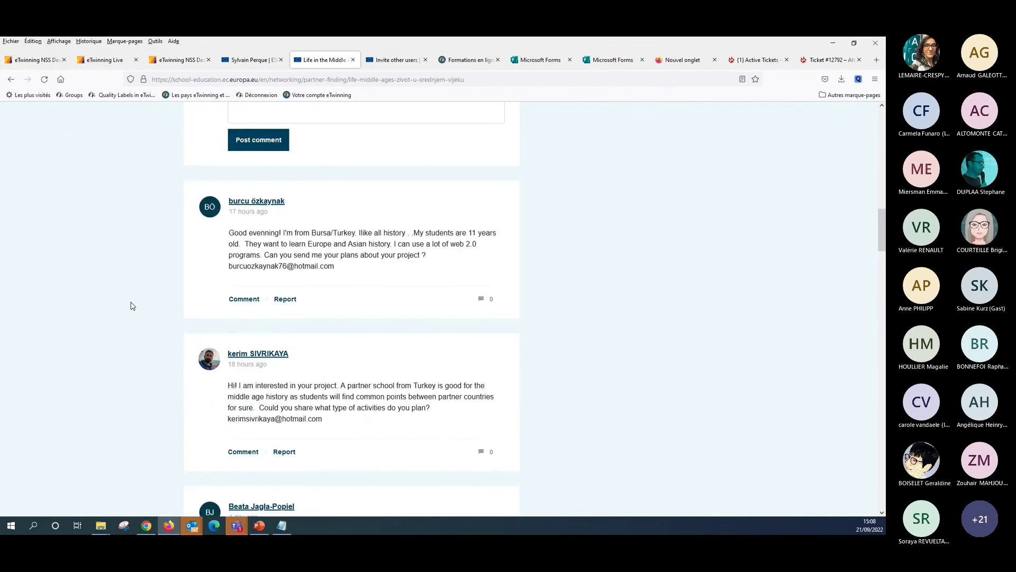
pyautogui.scroll(8, 132, 306)
pyautogui.scroll(10, 132, 306)
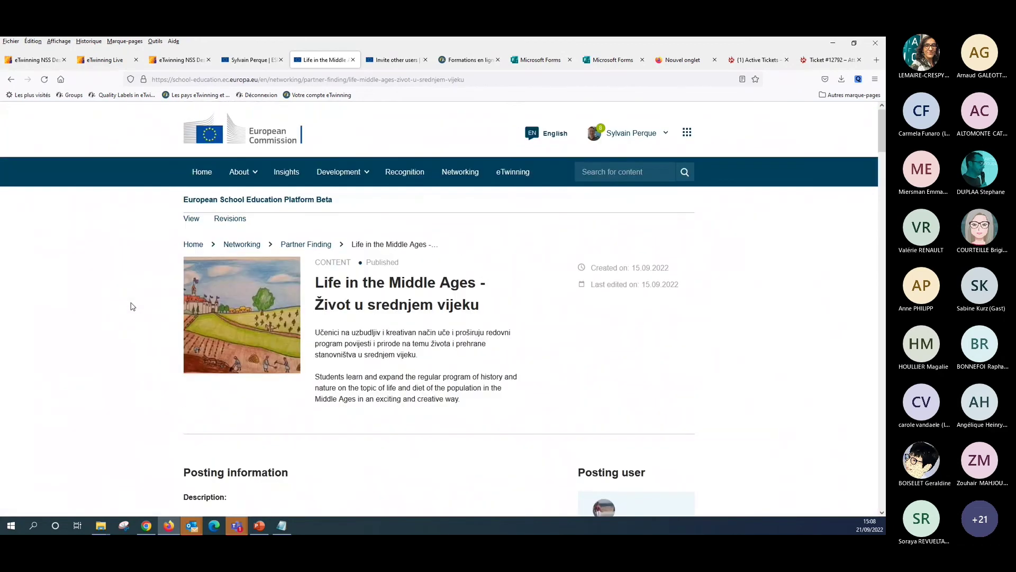
# - Go back to the partner-finding postings list and return to the Networking page header
pyautogui.click(11, 80)
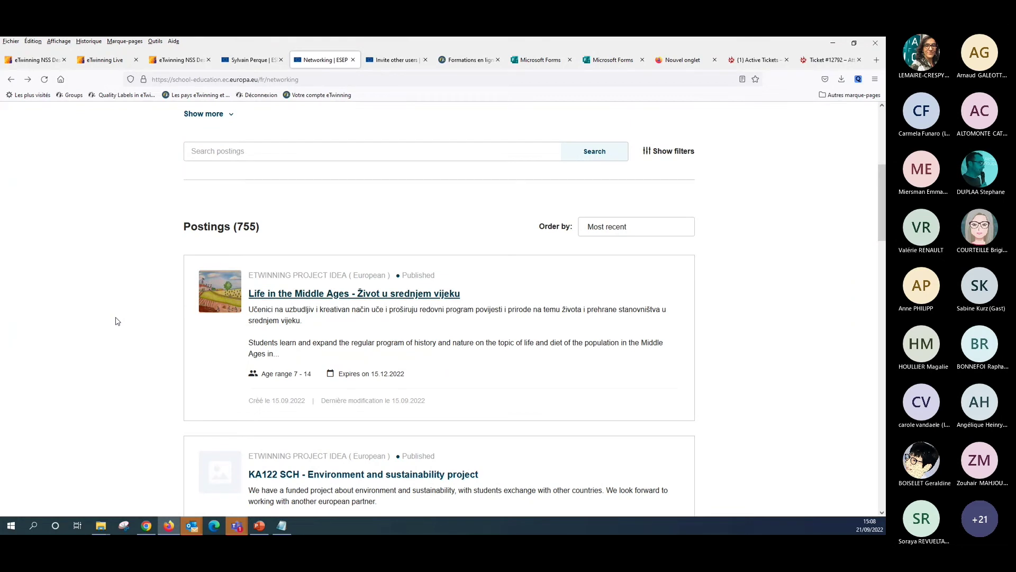
pyautogui.scroll(3, 367, 364)
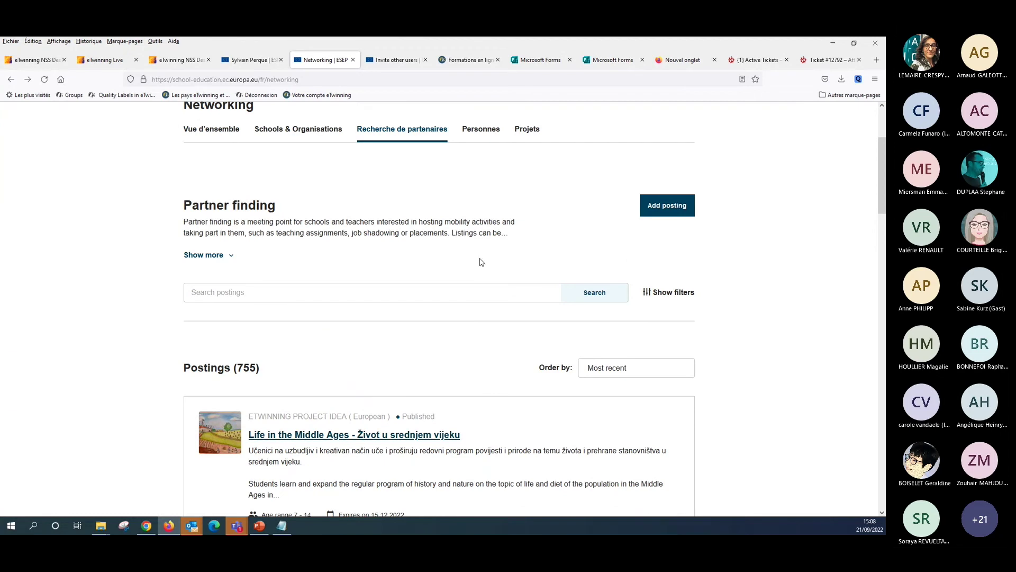
pyautogui.scroll(3, 483, 267)
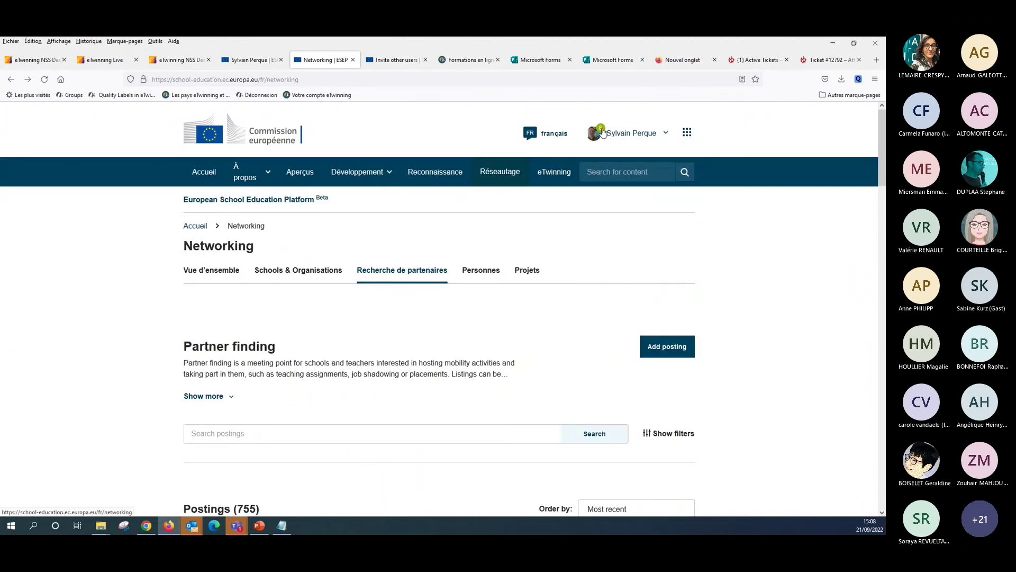